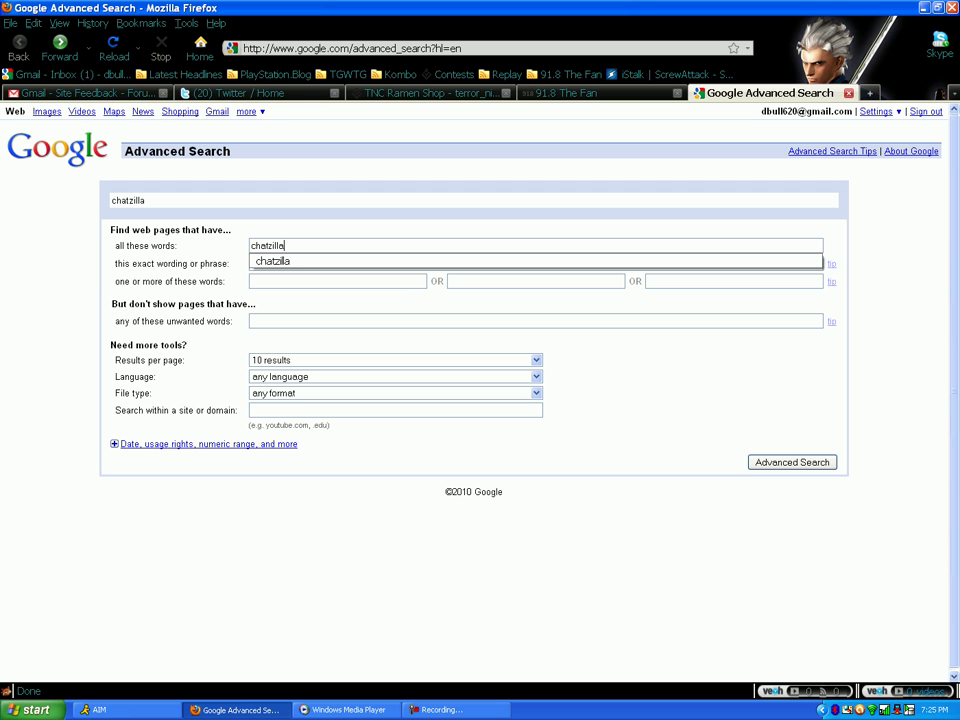
Run the Google search for chatzilla and open the ChatZilla page on Add-ons for Firefox.
{"action": "key", "text": "Down"}
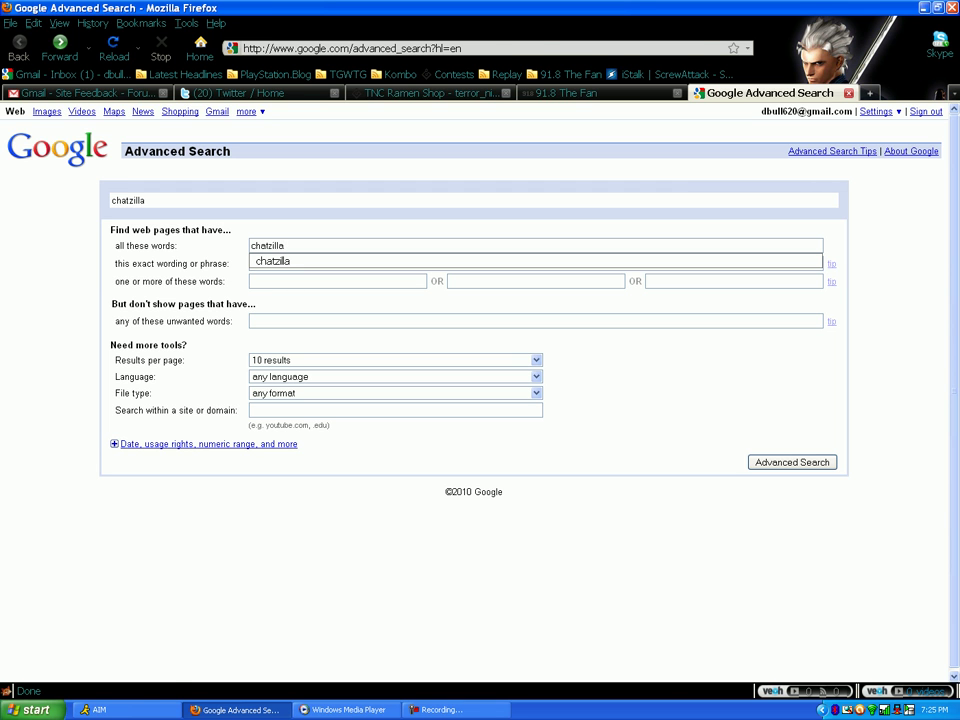
{"action": "key", "text": "Return"}
{"action": "key", "text": "Return"}
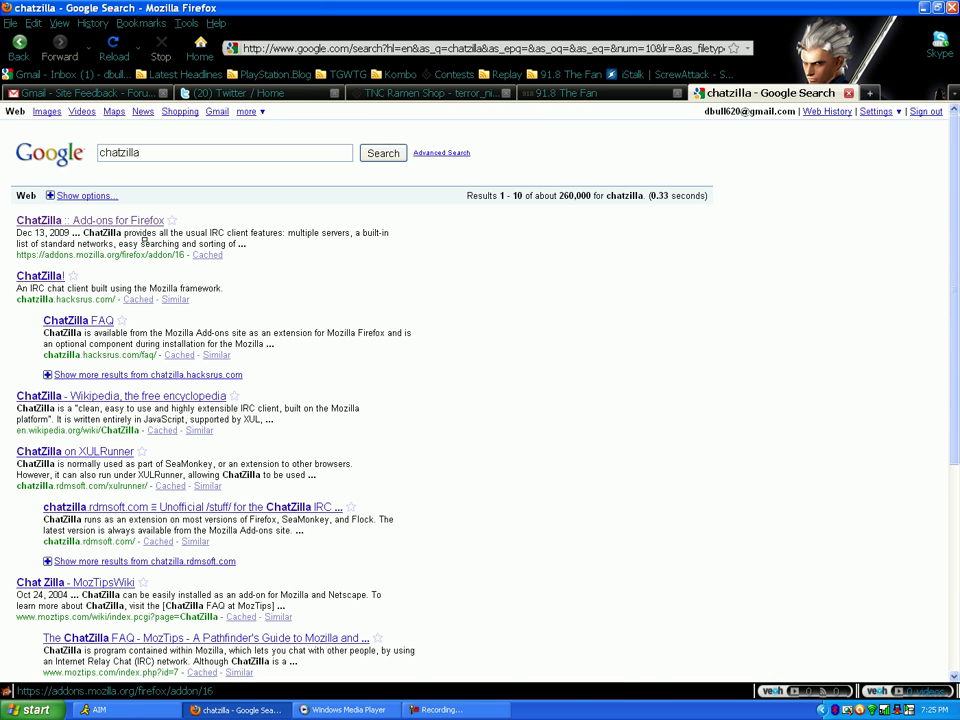
{"action": "left_click", "coordinate": [100, 220]}
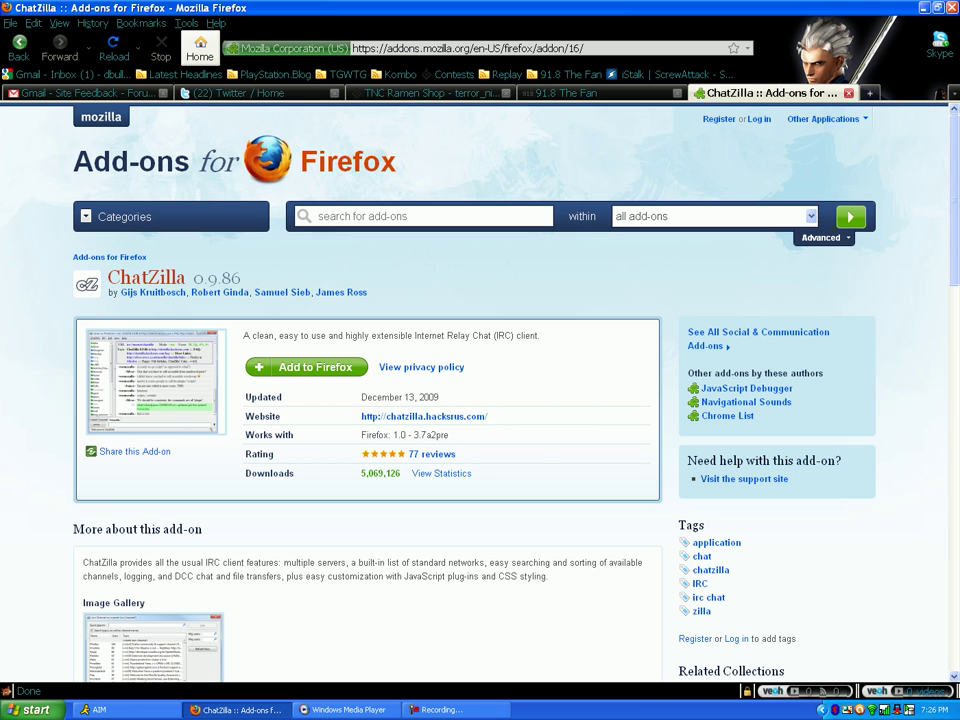
Launch the installed ChatZilla extension from Firefox.
{"action": "left_click", "coordinate": [186, 23]}
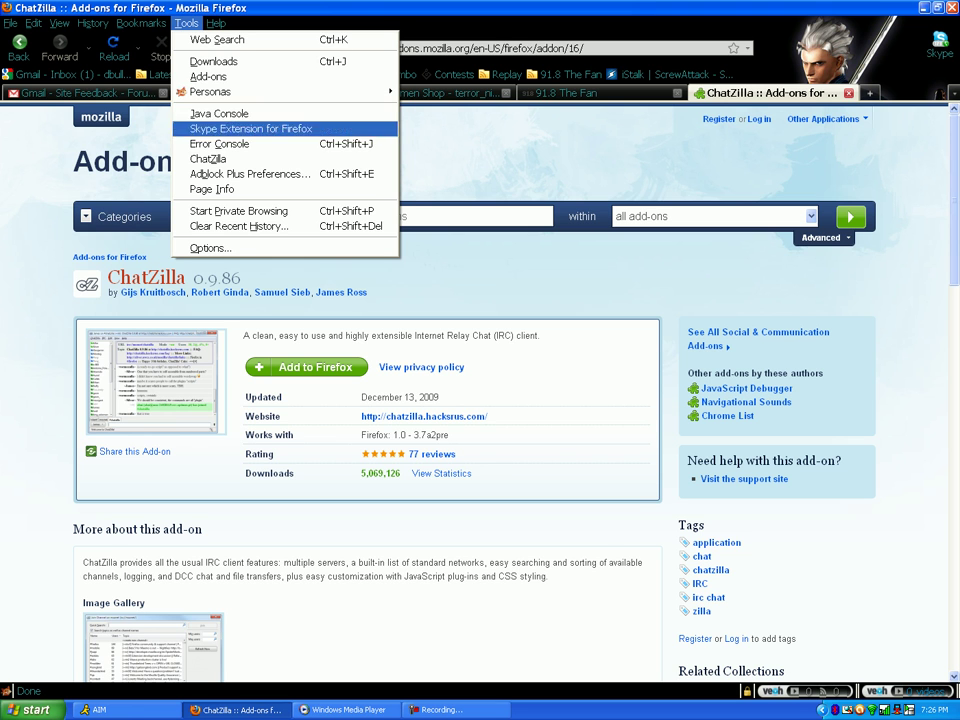
{"action": "left_click", "coordinate": [208, 158]}
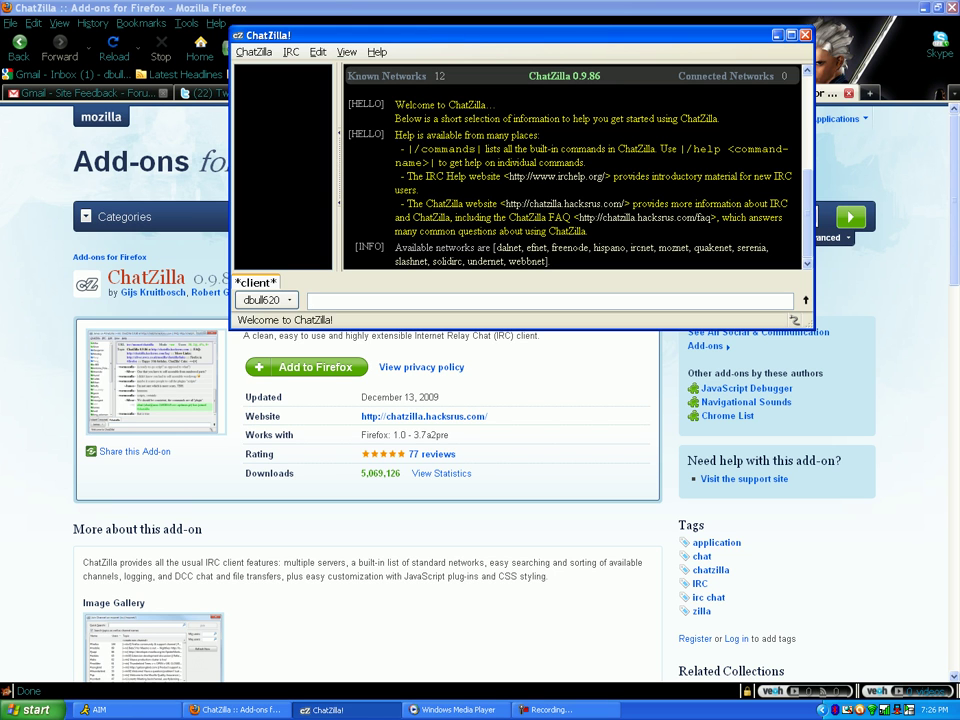
Switch ChatZilla's color scheme to the light one.
{"action": "key", "text": "alt+v"}
{"action": "key", "text": "Down"}
{"action": "key", "text": "Down"}
{"action": "key", "text": "Down"}
{"action": "key", "text": "Down"}
{"action": "key", "text": "Down"}
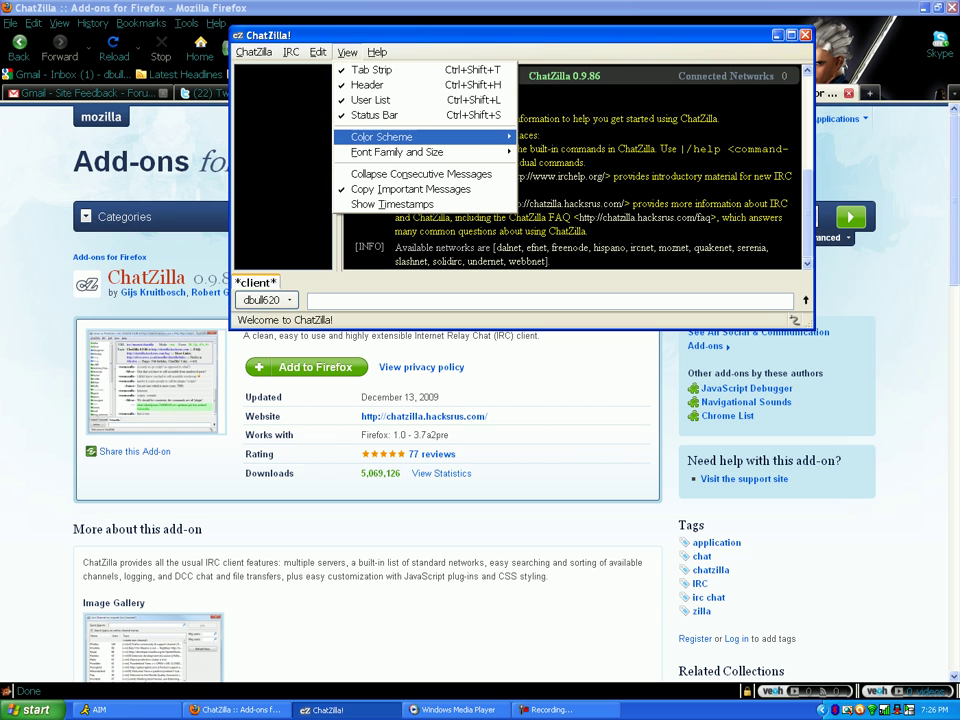
{"action": "key", "text": "Right"}
{"action": "key", "text": "Down"}
{"action": "key", "text": "Return"}
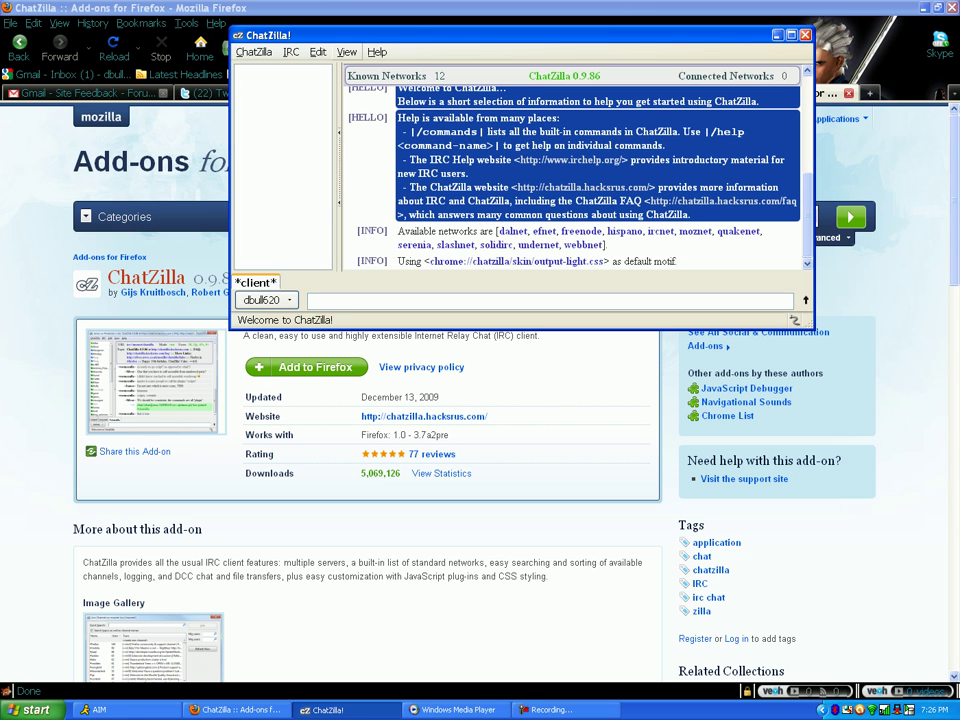
Switch ChatZilla's color scheme back to the dark one.
{"action": "key", "text": "alt+v"}
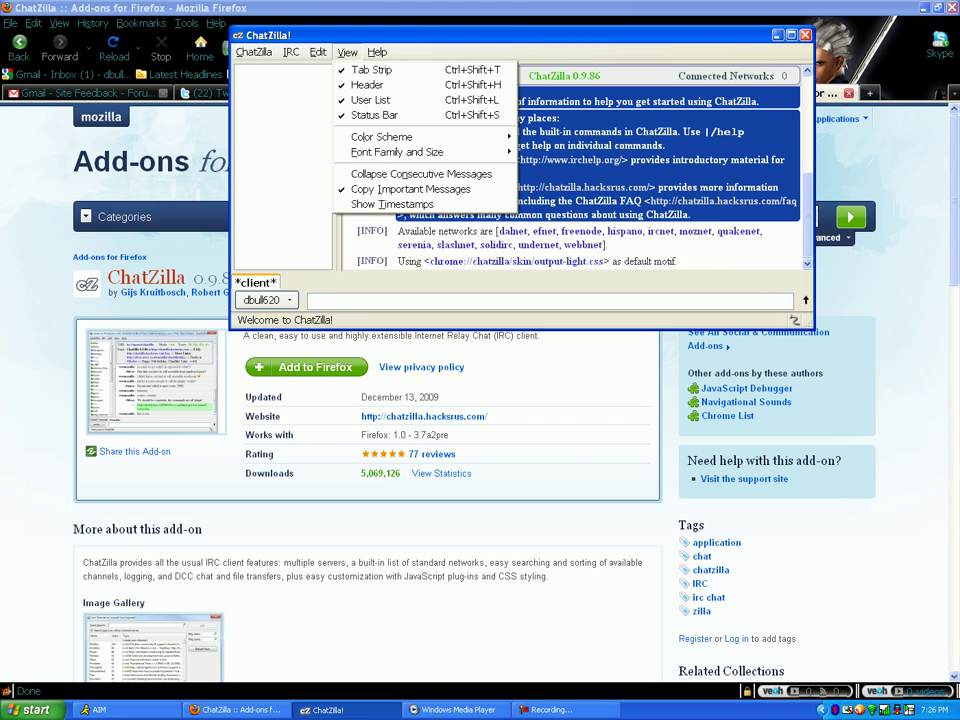
{"action": "key", "text": "c"}
{"action": "key", "text": "Right"}
{"action": "key", "text": "Return"}
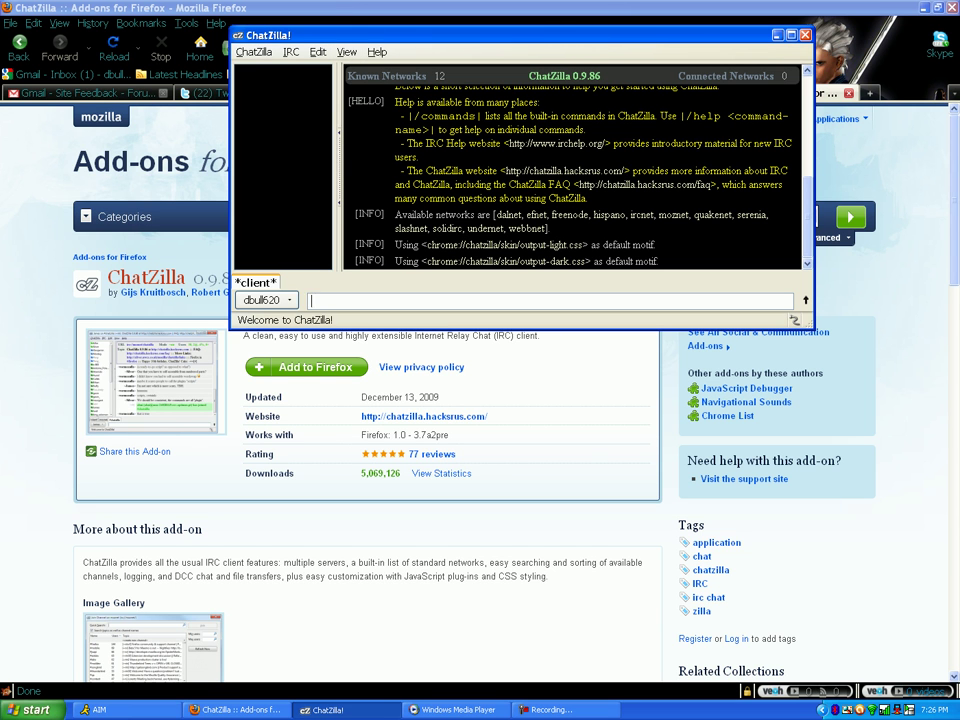
{"action": "key", "text": "alt+v"}
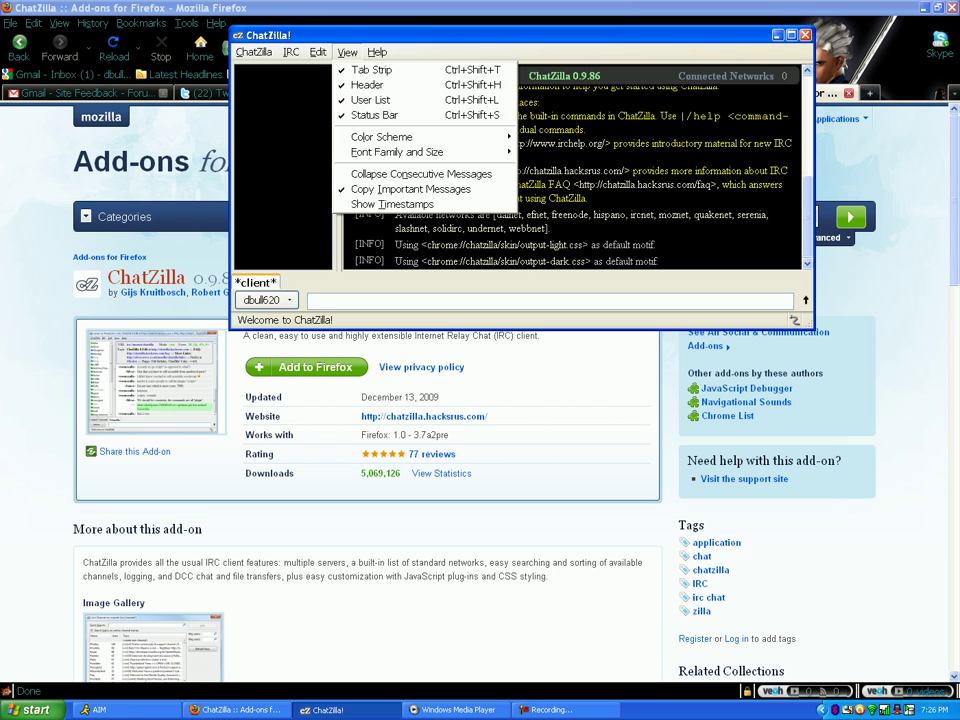
{"action": "key", "text": "Left"}
{"action": "key", "text": "Left"}
{"action": "key", "text": "Left"}
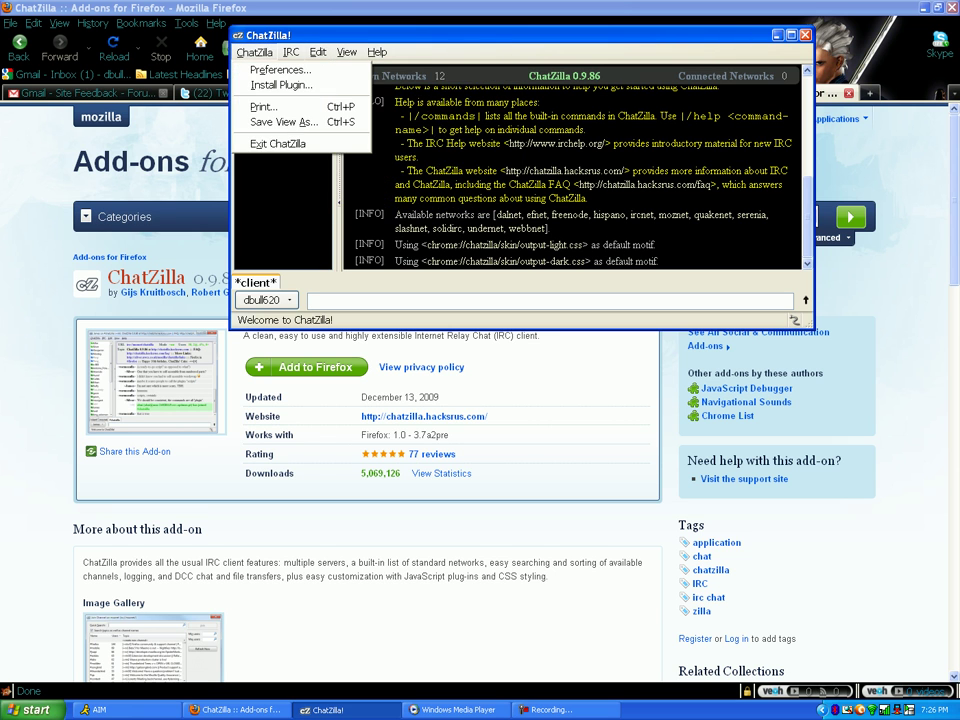
{"action": "key", "text": "Right"}
{"action": "key", "text": "Right"}
{"action": "key", "text": "Right"}
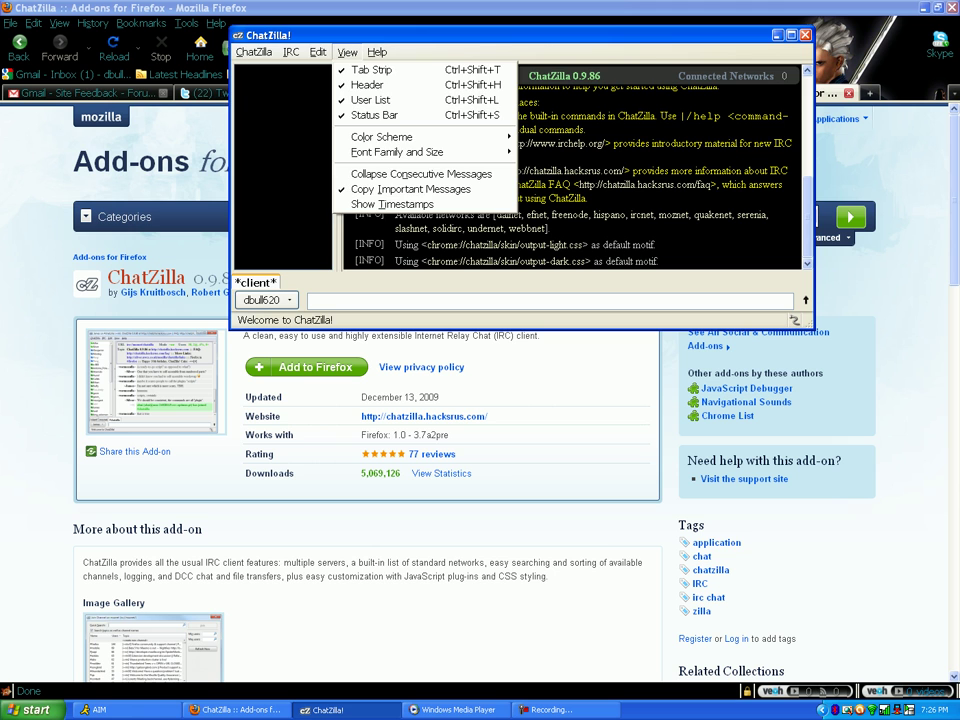
{"action": "key", "text": "Left"}
{"action": "key", "text": "Left"}
{"action": "key", "text": "Left"}
{"action": "key", "text": "Down"}
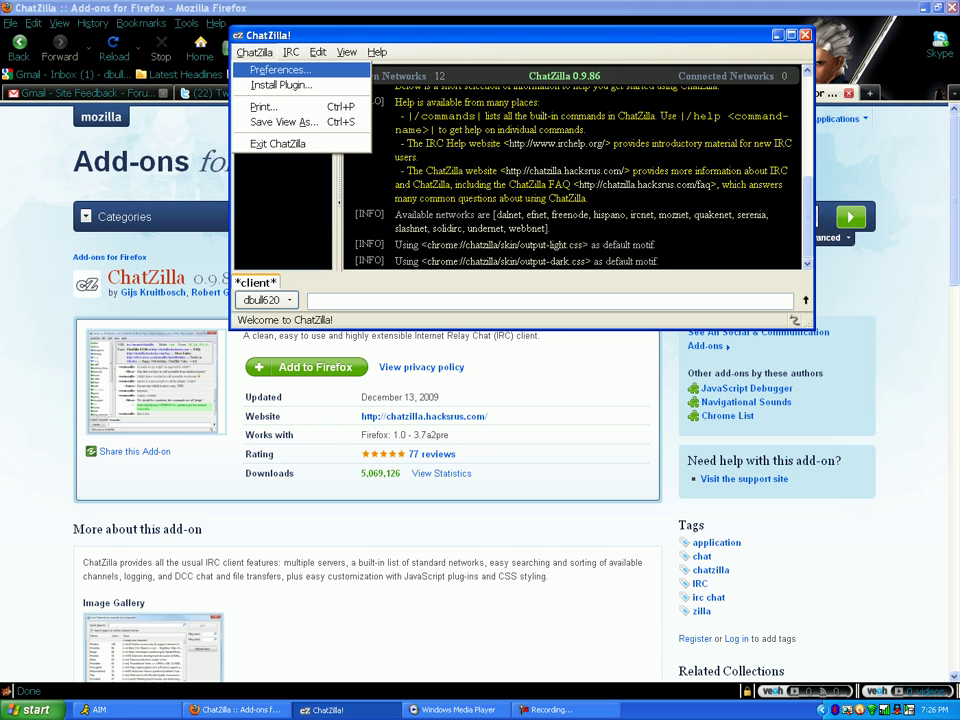
{"action": "key", "text": "Right"}
{"action": "key", "text": "Right"}
{"action": "key", "text": "Right"}
{"action": "key", "text": "Right"}
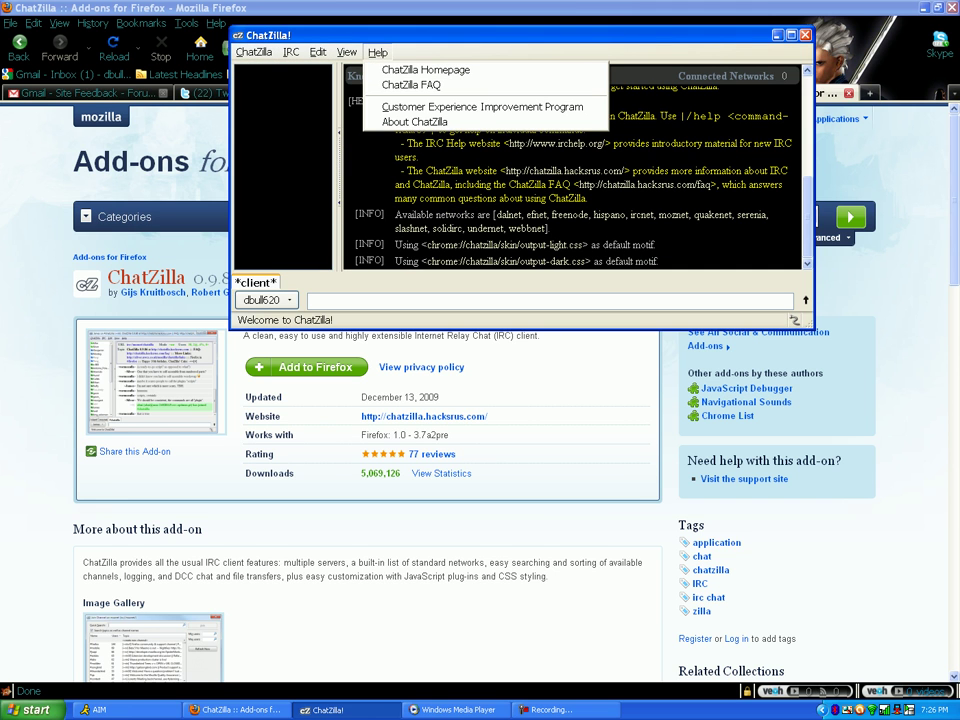
{"action": "key", "text": "Escape"}
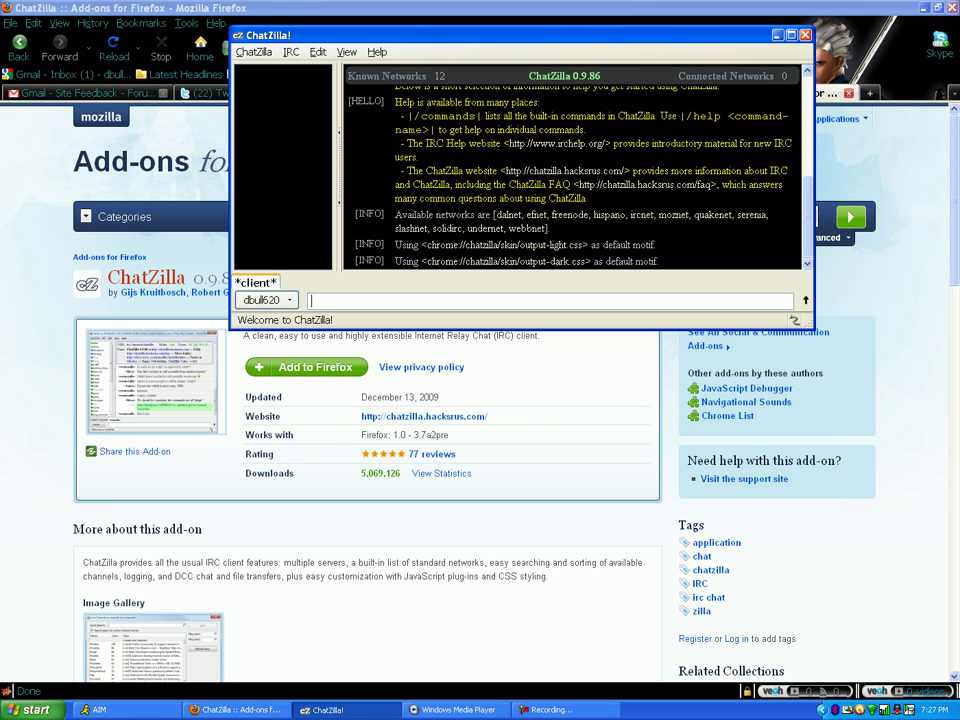
Connect to the Rizon IRC server with the command /attach irc.rizon.net.
{"action": "type", "text": "/attach irc.rizon.net"}
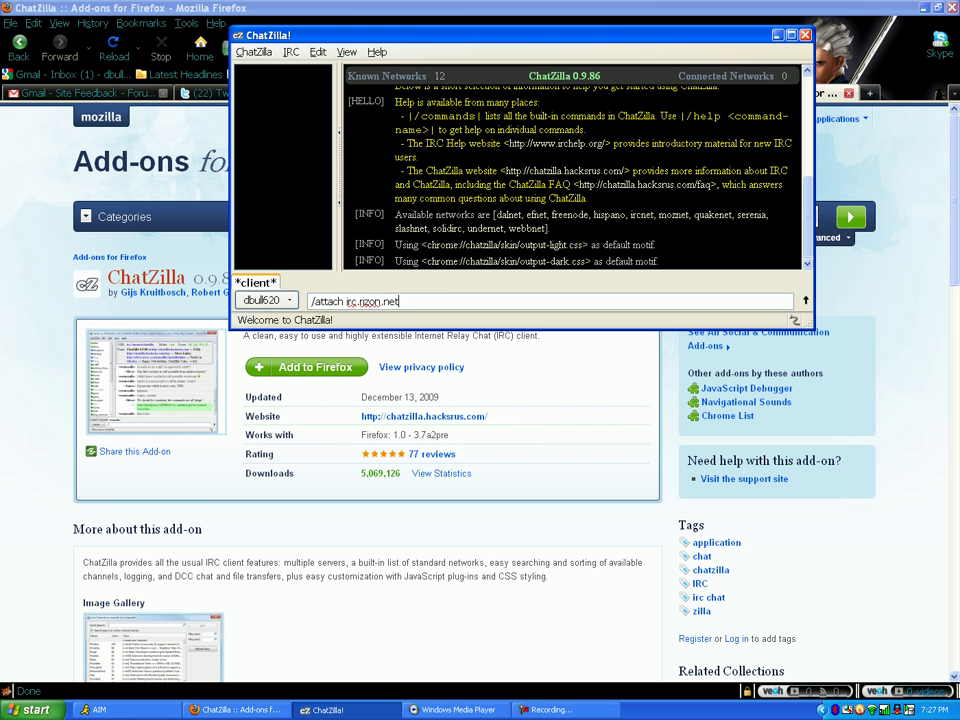
{"action": "key", "text": "Return"}
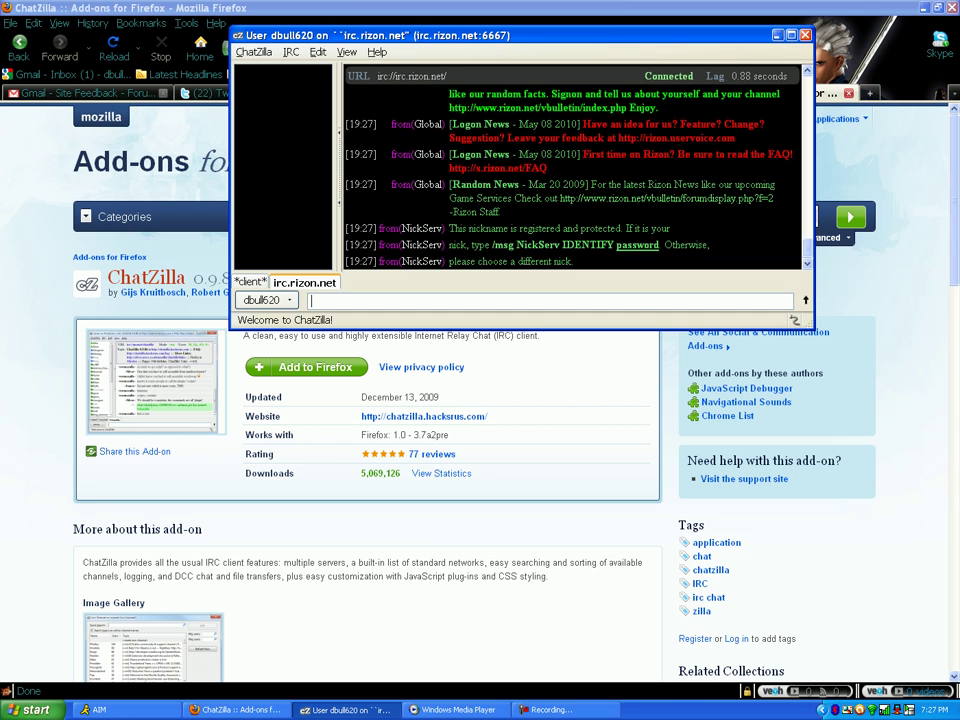
Change the IRC nickname through the nickname prompt to the same handle without its number.
{"action": "left_click", "coordinate": [268, 300]}
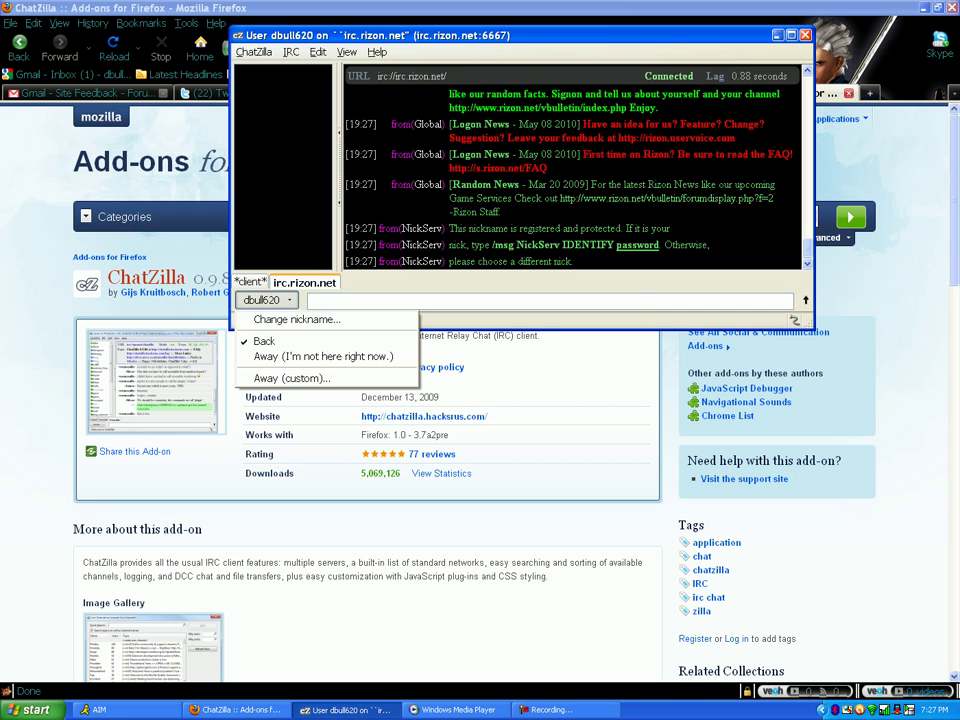
{"action": "left_click", "coordinate": [292, 319]}
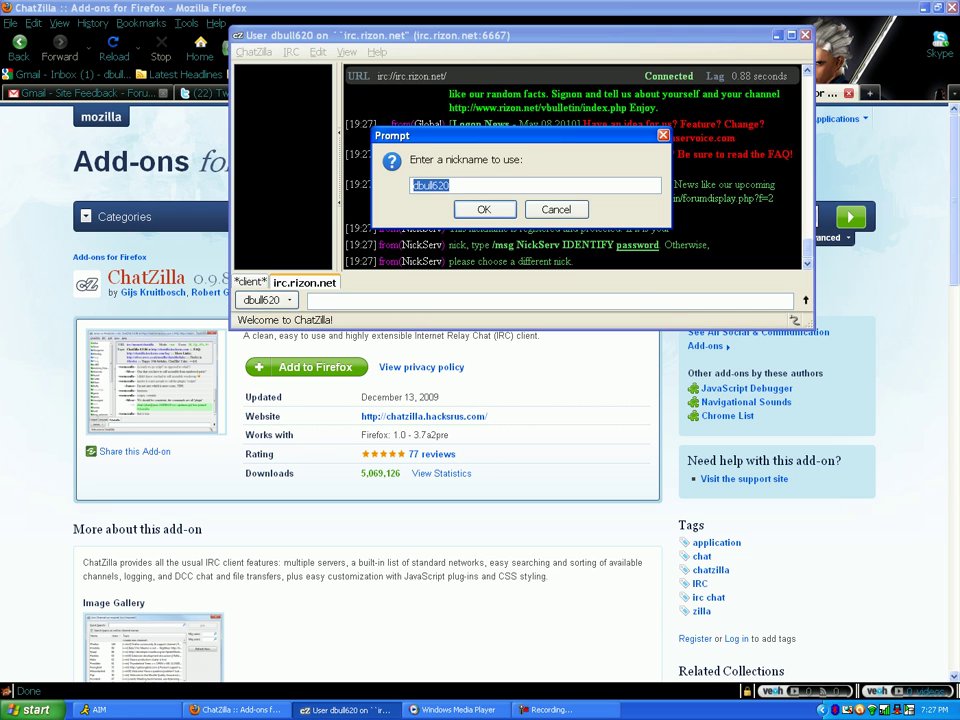
{"action": "type", "text": "dbull"}
{"action": "key", "text": "Return"}
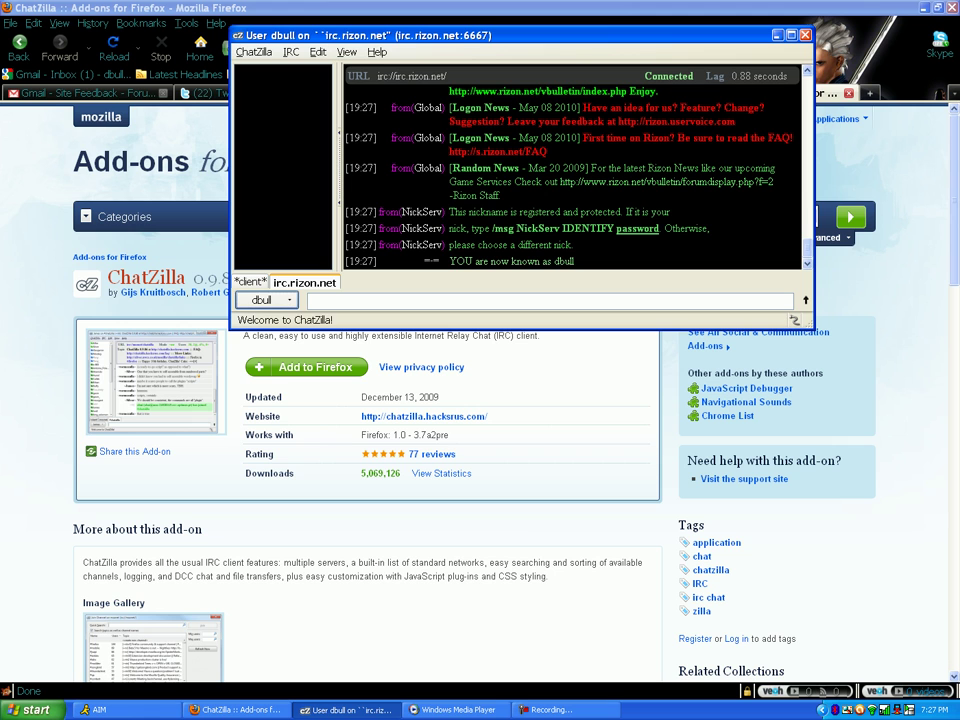
Change the IRC nickname with the /nick command to the handle ending in 30.
{"action": "type", "text": "/nick"}
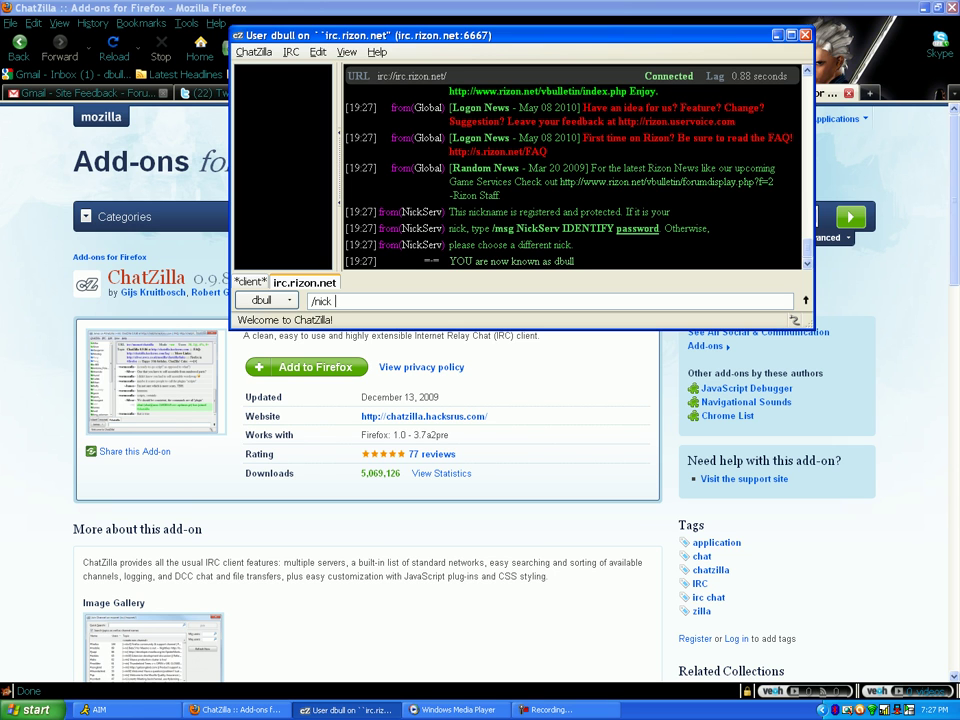
{"action": "type", "text": " dbull30"}
{"action": "key", "text": "Return"}
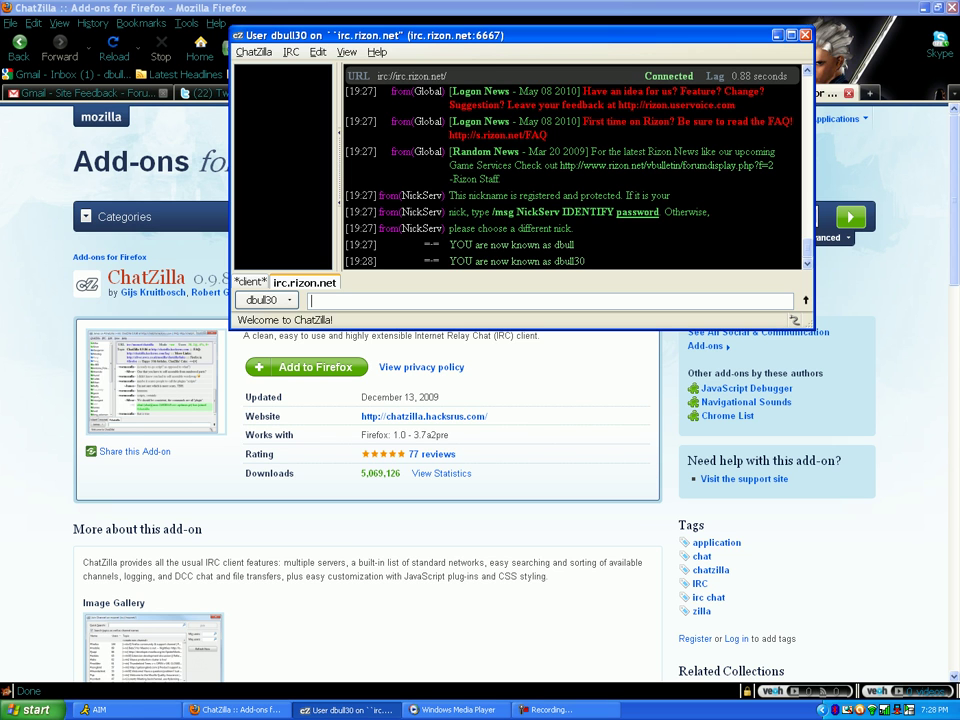
Join the #GIOC channel with the /join command.
{"action": "type", "text": "/join #"}
{"action": "type", "text": "GIOC"}
{"action": "key", "text": "Return"}
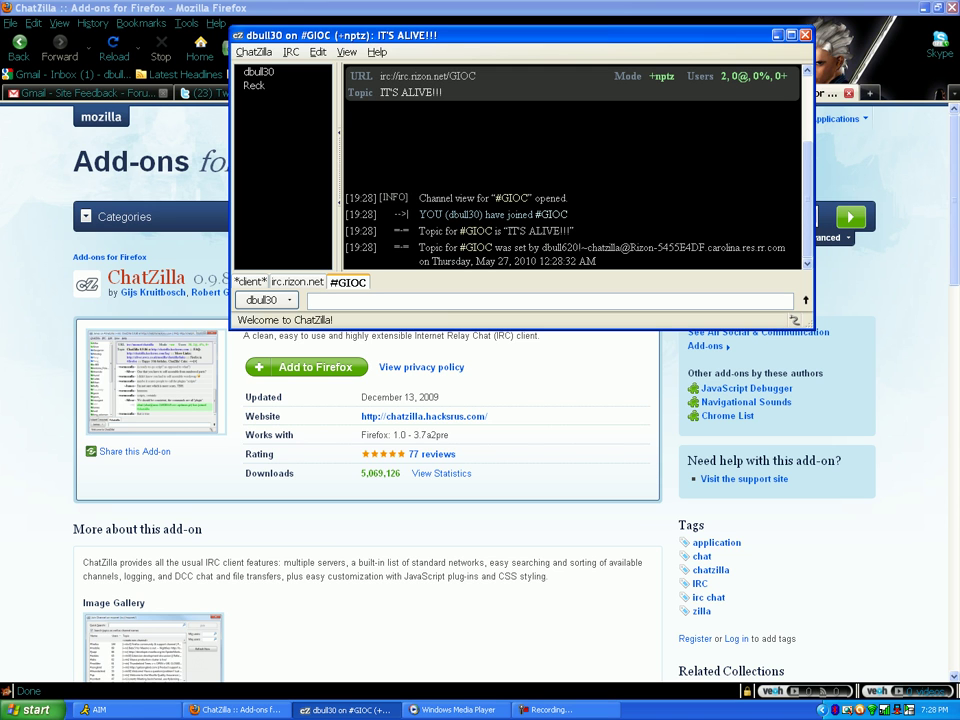
Post the /me action "insert action here" in #GIOC, followed by the ordinary message "blah".
{"action": "type", "text": "/me insert z"}
{"action": "key", "text": "BackSpace"}
{"action": "type", "text": "action here"}
{"action": "key", "text": "Return"}
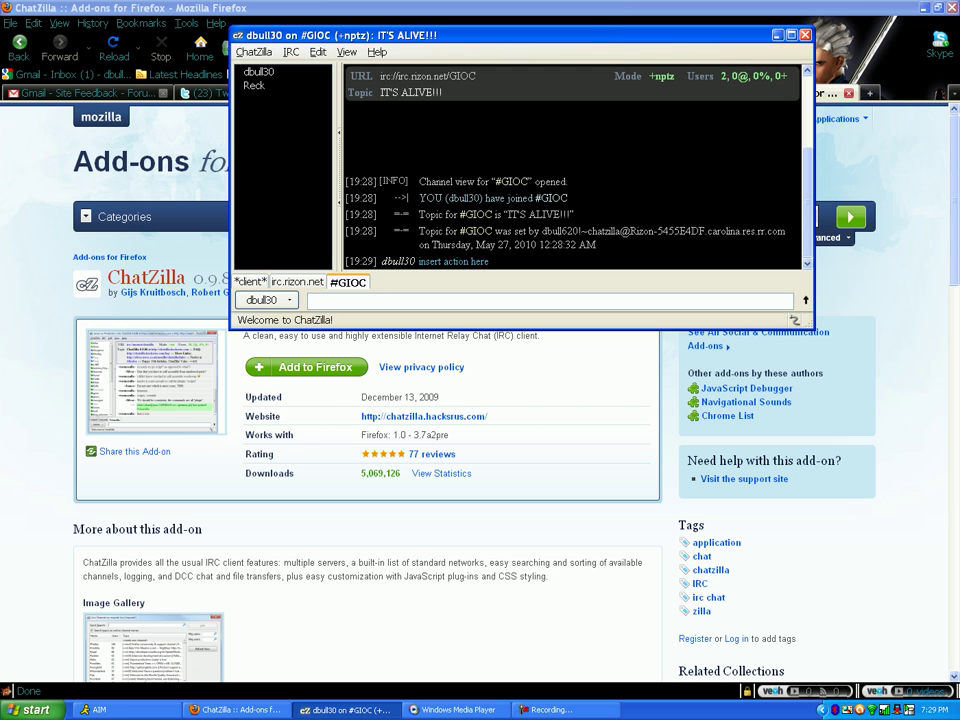
{"action": "type", "text": "alah"}
{"action": "key", "text": "Return"}
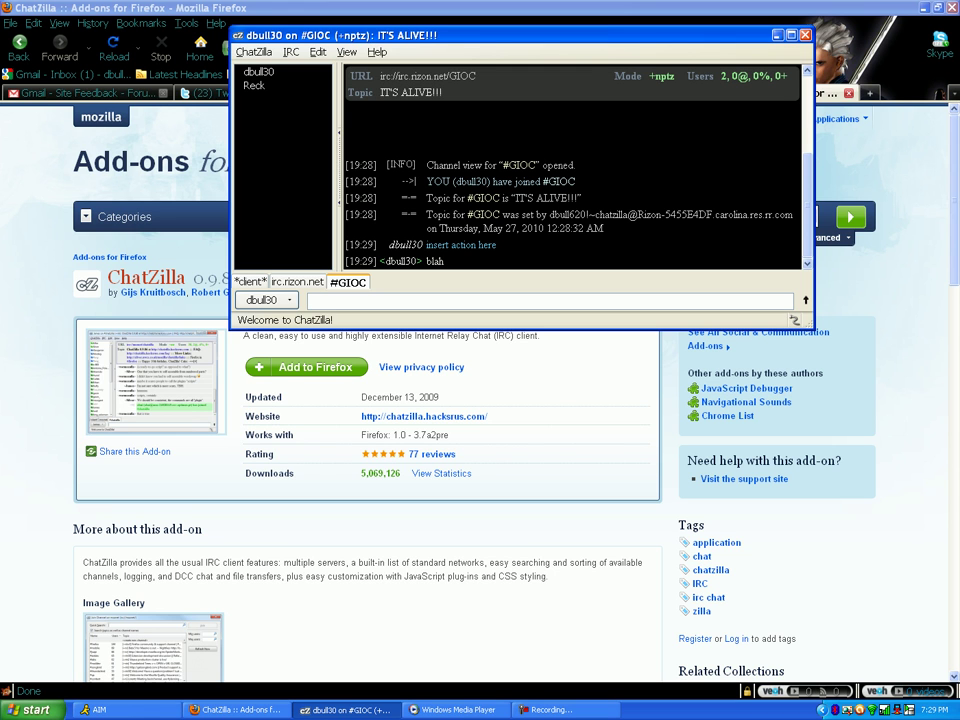
Post a /me action in #GIOC that slaps the other channel member around with a giant fishbot.
{"action": "type", "text": "/me slaps Reck around with "}
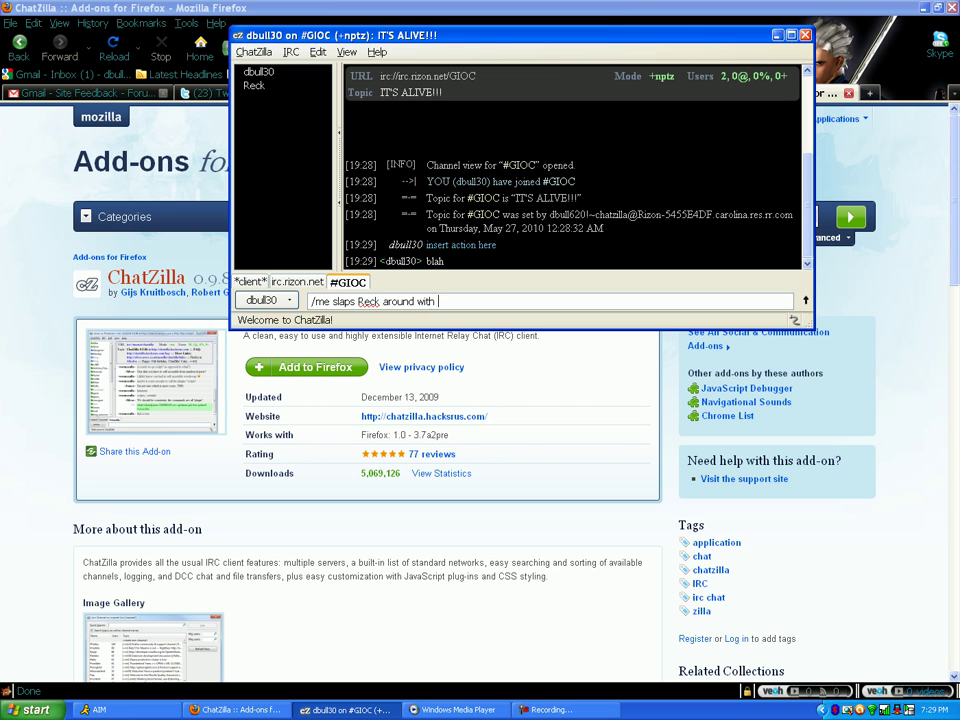
{"action": "type", "text": "a giant fishbot"}
{"action": "key", "text": "Return"}
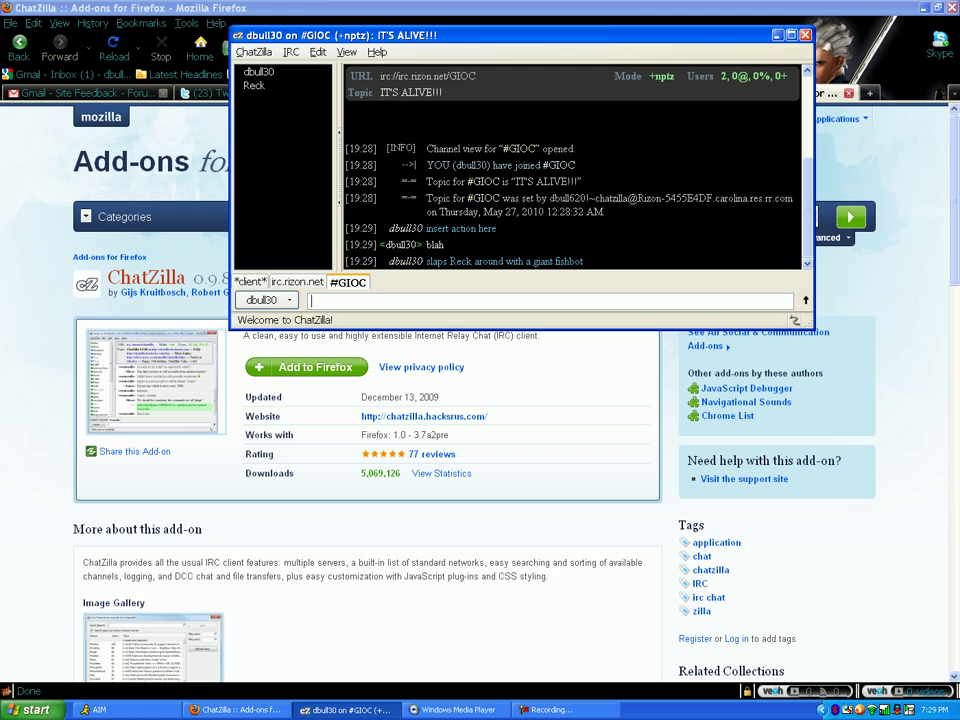